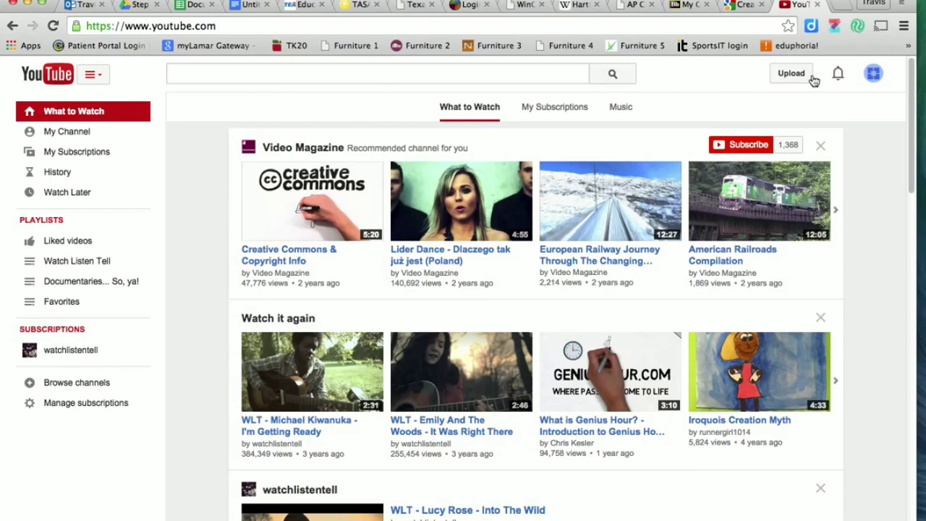
Open the video upload page and set the upload privacy to Public.
{"action": "left_click", "coordinate": [790, 77]}
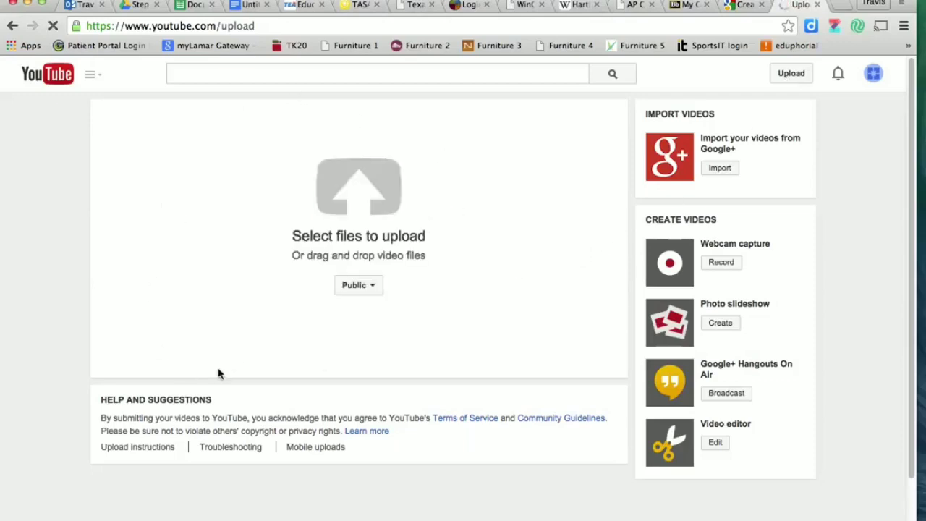
{"action": "left_click", "coordinate": [373, 287]}
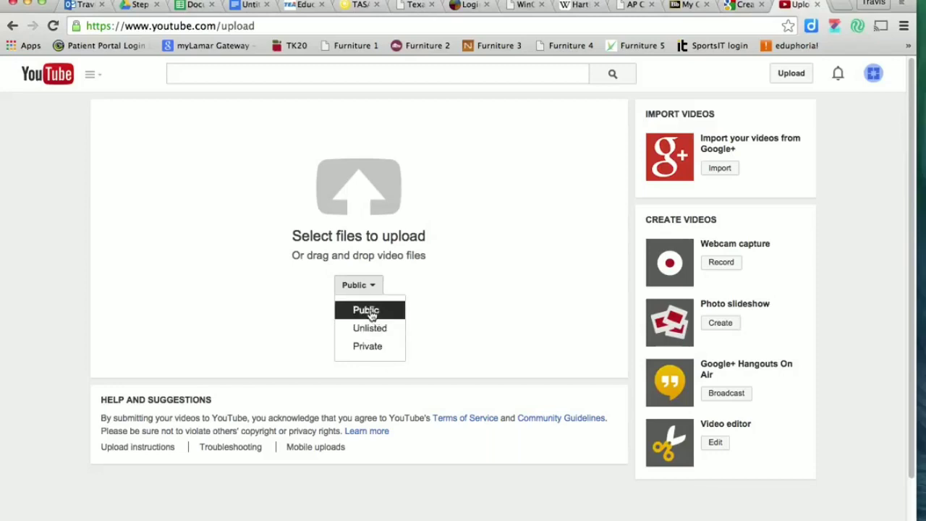
{"action": "left_click", "coordinate": [368, 310]}
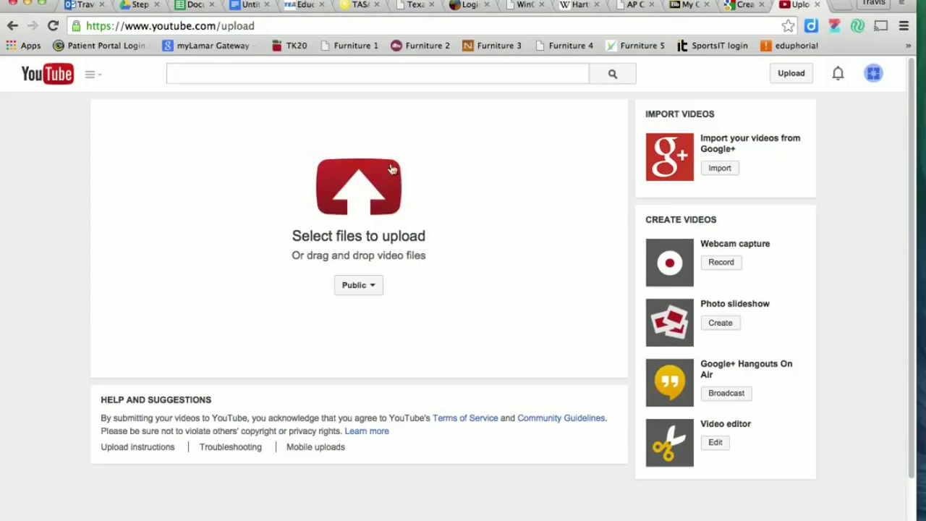
Try to upload the Movie on 9-5-14 clip from the iPhoto movies in the media library.
{"action": "left_click", "coordinate": [360, 205]}
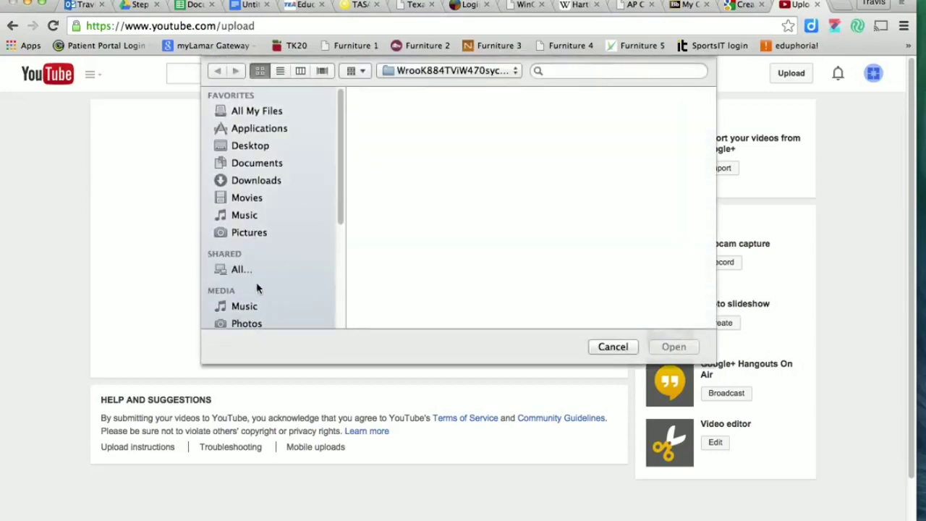
{"action": "scroll", "coordinate": [253, 235], "scroll_direction": "down", "scroll_amount": 2}
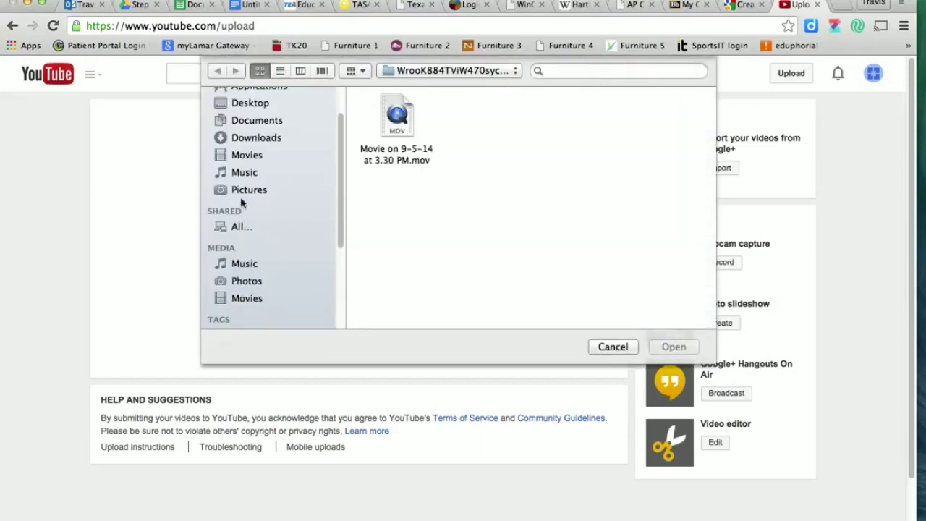
{"action": "left_click", "coordinate": [245, 300]}
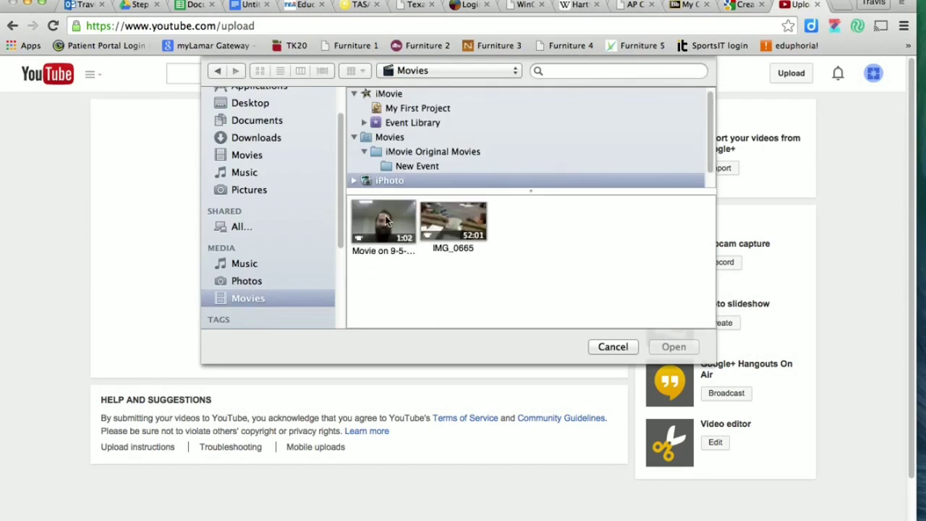
{"action": "double_click", "coordinate": [386, 221]}
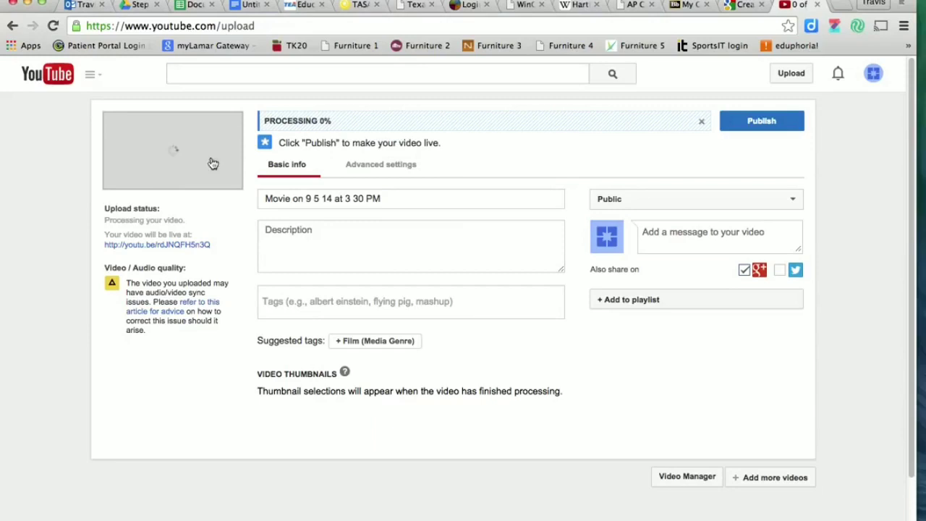
Replace the video title with "The Incredible" followed by the teacher's title and surname.
{"action": "triple_click", "coordinate": [413, 200]}
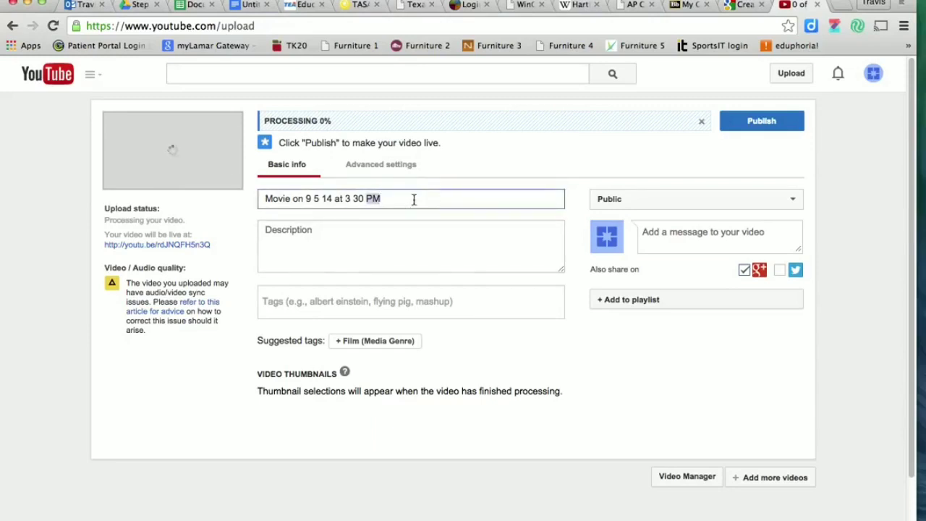
{"action": "key", "text": "BackSpace"}
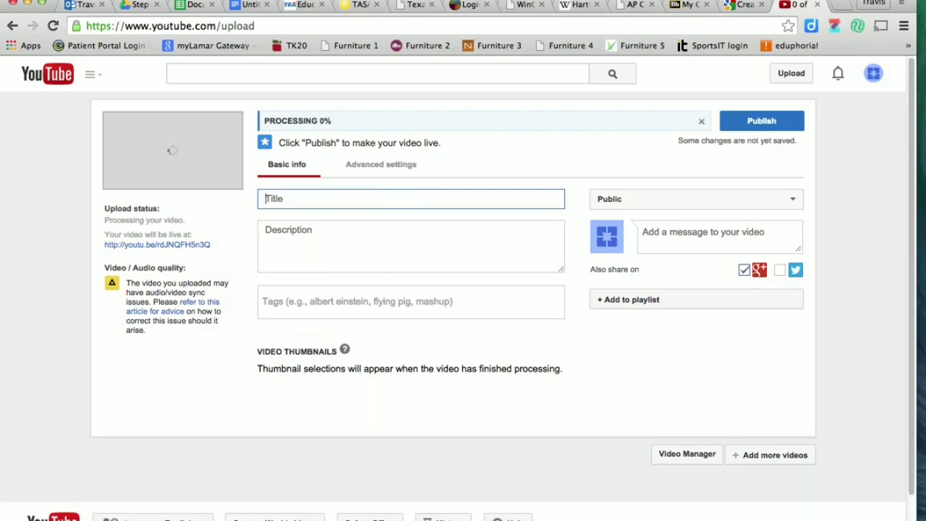
{"action": "left_click", "coordinate": [297, 199]}
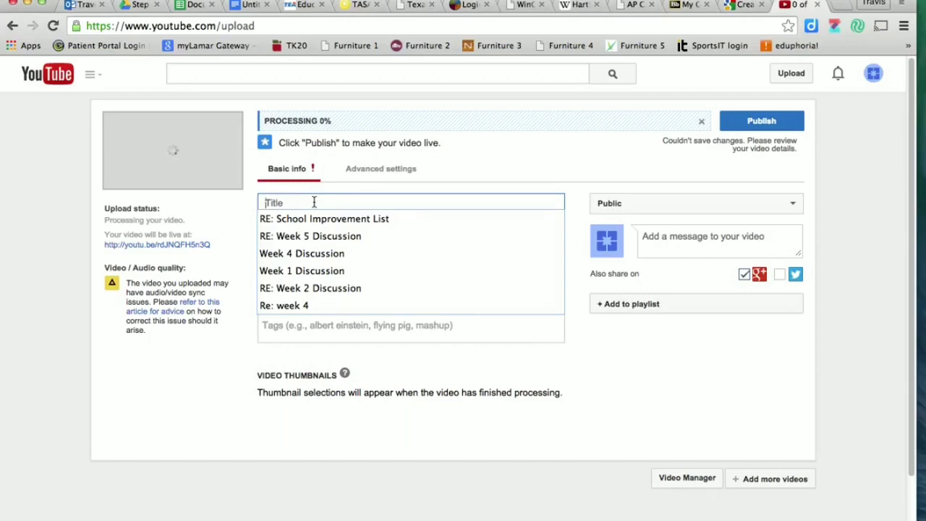
{"action": "type", "text": "T"}
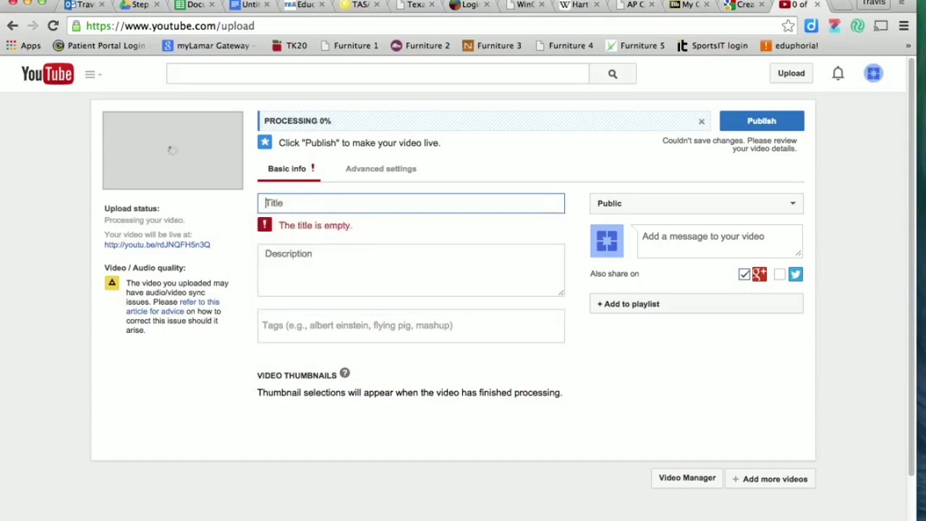
{"action": "type", "text": "he Incredible "}
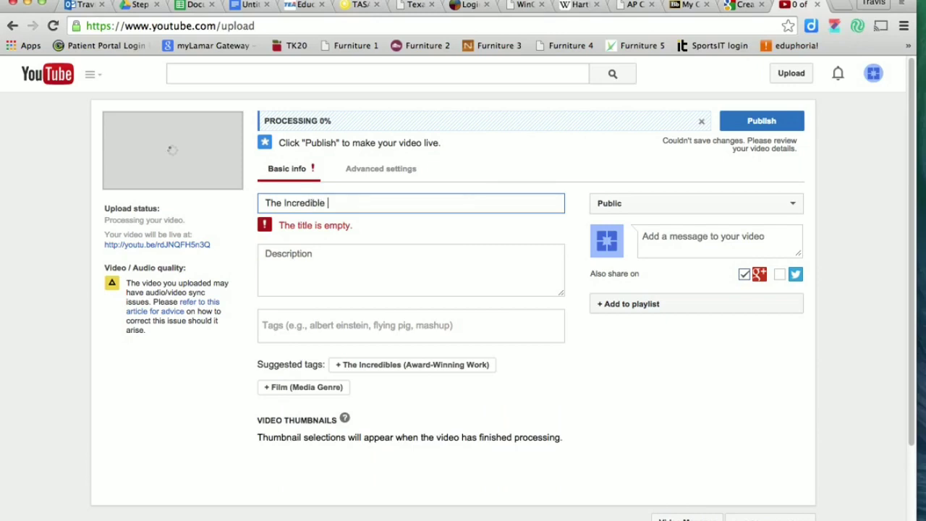
{"action": "type", "text": "Mr. Washmon"}
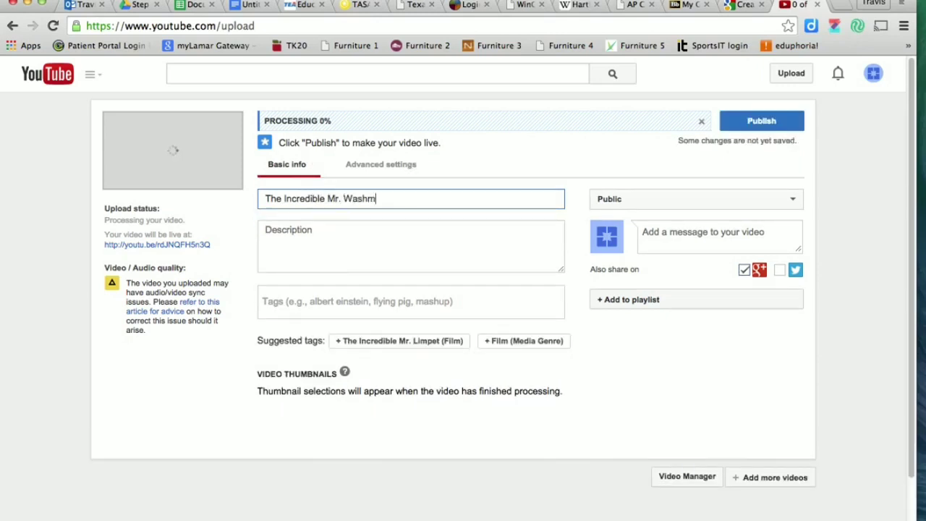
Enter a description saying that the teacher, given by name, "introduces open house for Coppell High School 2014-15.".
{"action": "left_click", "coordinate": [391, 232]}
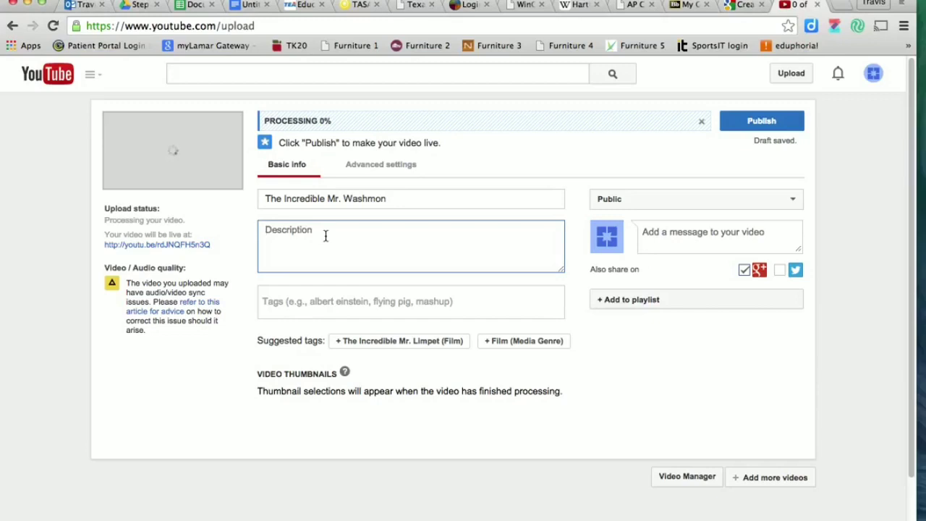
{"action": "type", "text": "Mr. Washmon "}
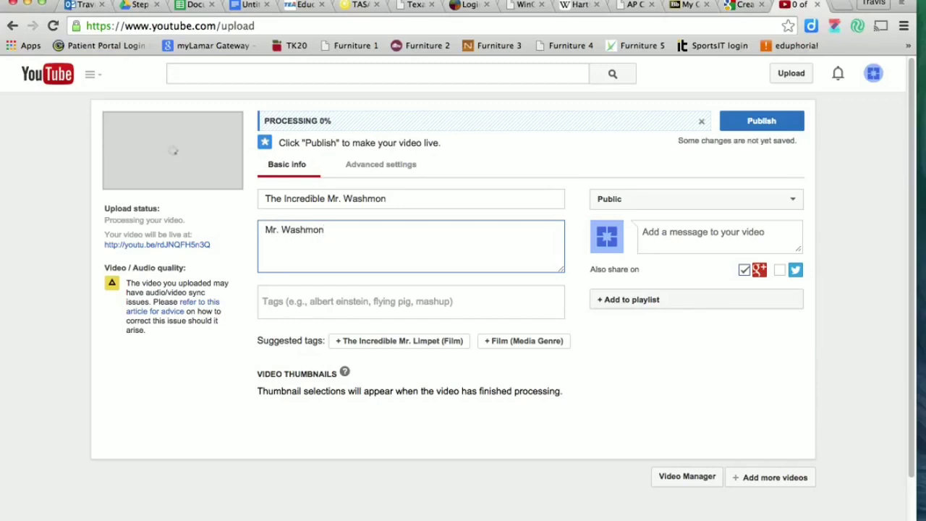
{"action": "type", "text": "introducse"}
{"action": "key", "text": "BackSpace"}
{"action": "key", "text": "BackSpace"}
{"action": "type", "text": "es open house for"}
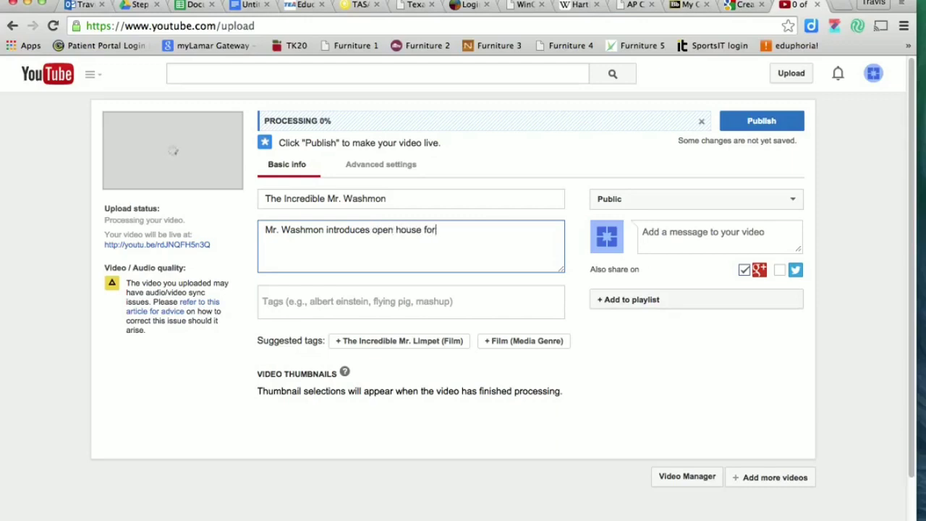
{"action": "type", "text": " Coppell High SCh"}
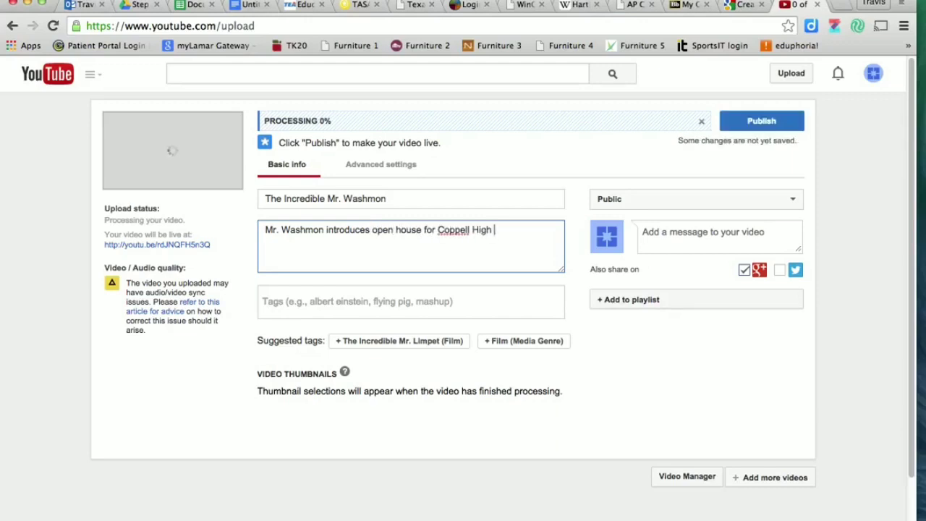
{"action": "key", "text": "BackSpace"}
{"action": "key", "text": "BackSpace"}
{"action": "type", "text": "school"}
{"action": "key", "text": "BackSpace"}
{"action": "key", "text": "BackSpace"}
{"action": "key", "text": "BackSpace"}
{"action": "key", "text": "BackSpace"}
{"action": "key", "text": "BackSpace"}
{"action": "key", "text": "BackSpace"}
{"action": "key", "text": "BackSpace"}
{"action": "key", "text": "BackSpace"}
{"action": "type", "text": "School 2014-15"}
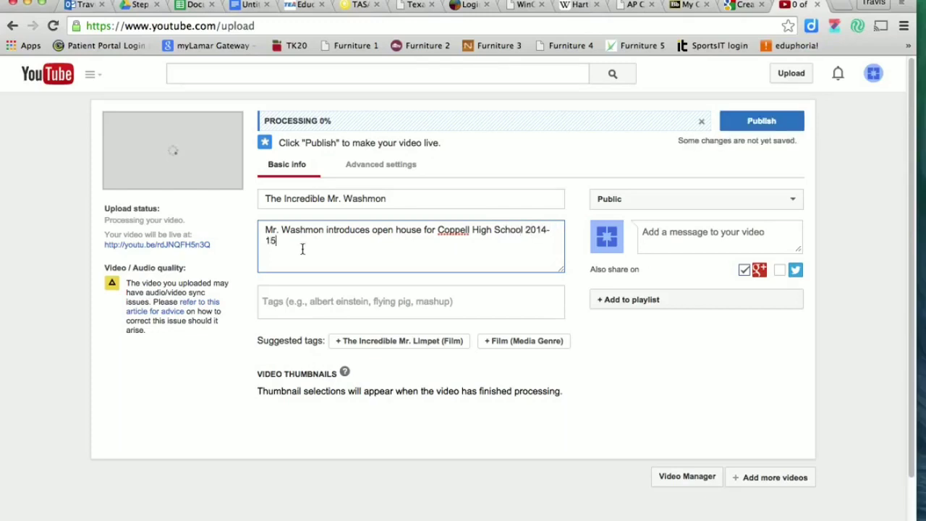
{"action": "type", "text": "."}
{"action": "left_click", "coordinate": [330, 301]}
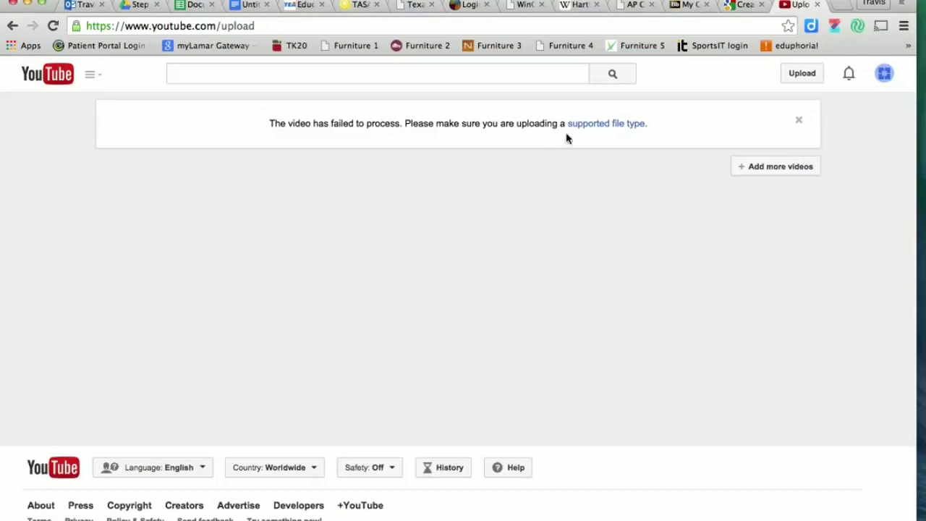
Dismiss the rejected upload and upload the video How to add a Blog to Weebly from the Movies folder.
{"action": "left_click", "coordinate": [799, 121]}
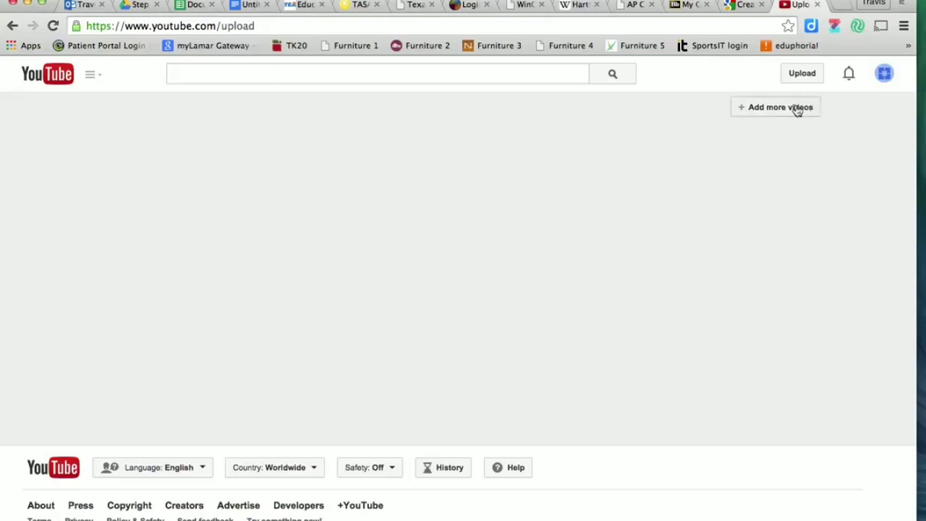
{"action": "left_click", "coordinate": [791, 112]}
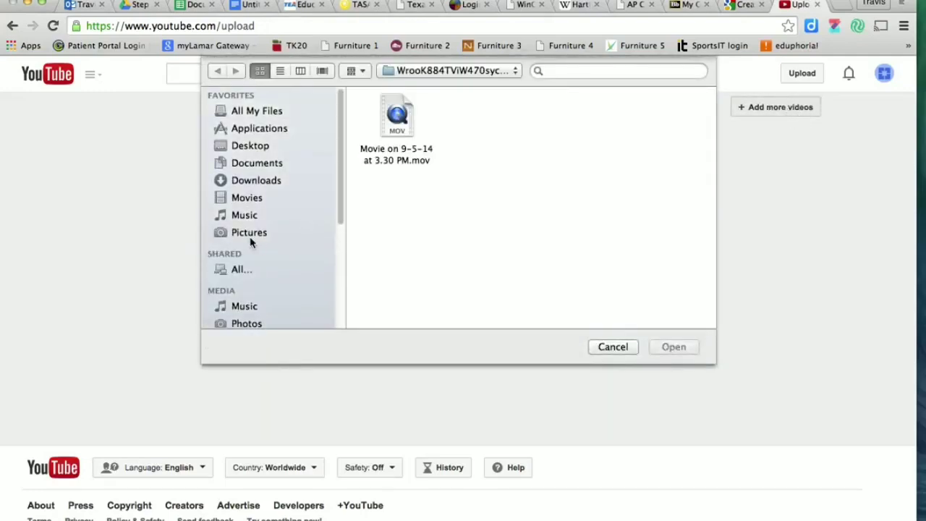
{"action": "left_click", "coordinate": [254, 199]}
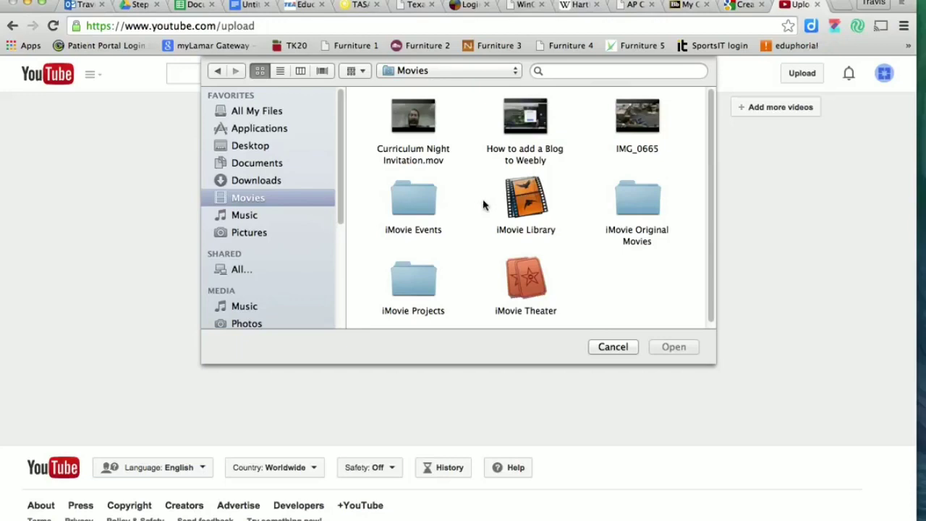
{"action": "left_click", "coordinate": [524, 153]}
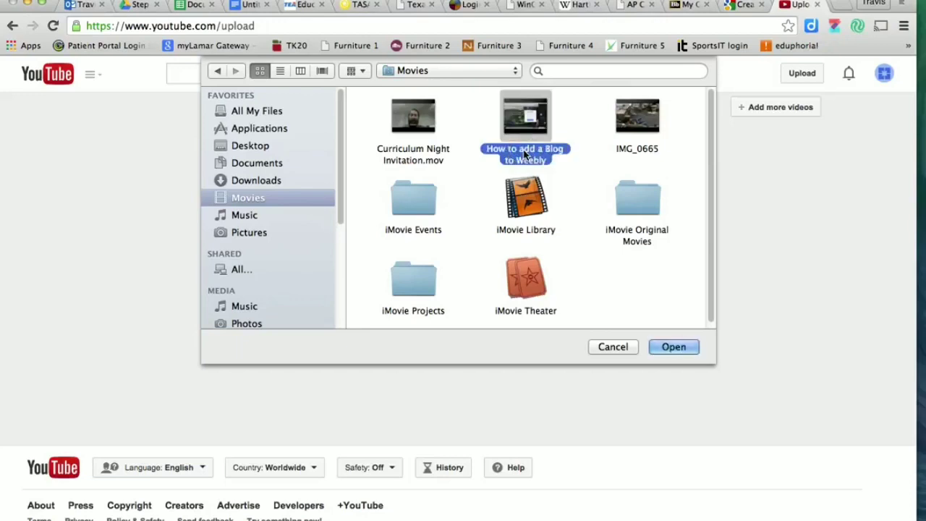
{"action": "double_click", "coordinate": [524, 154]}
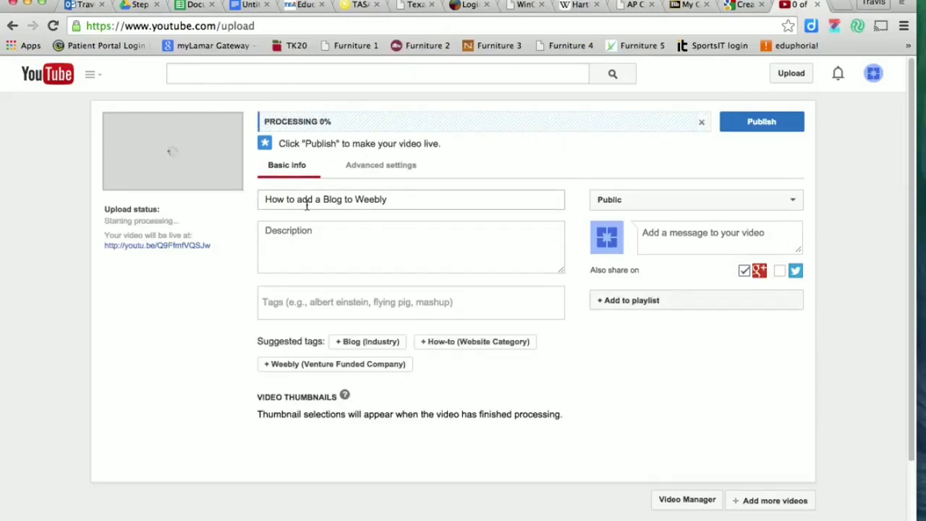
Enter a description saying that the teacher, given by name, "walks his students through the blog making process for Weebly.com.".
{"action": "left_click", "coordinate": [425, 202]}
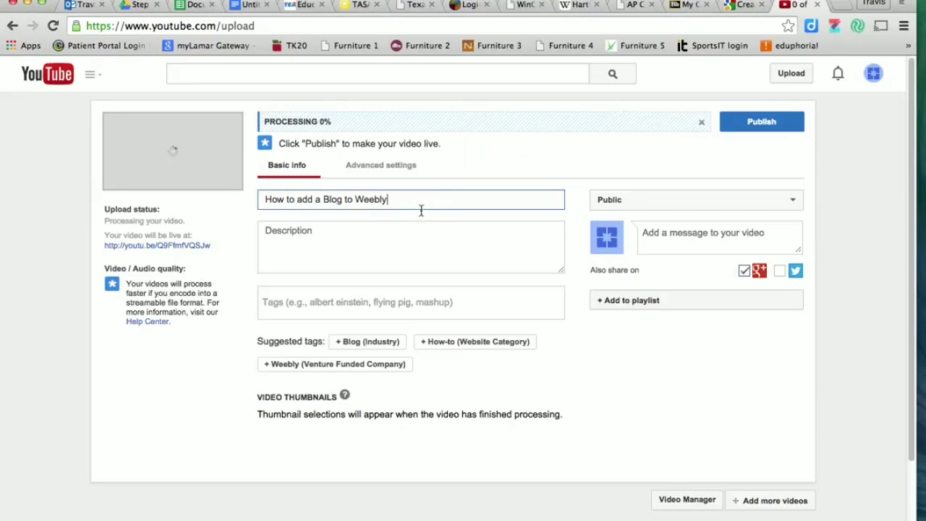
{"action": "left_click", "coordinate": [335, 241]}
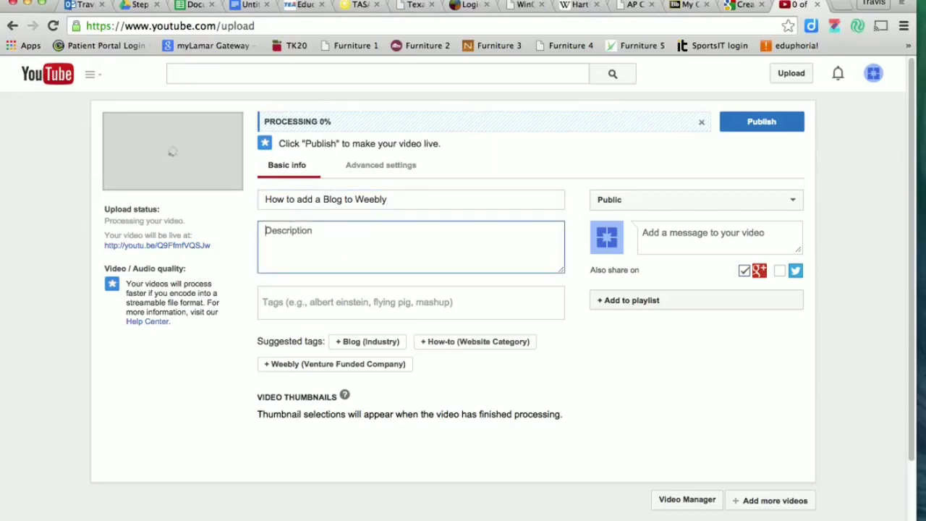
{"action": "type", "text": "Mr. Washmon wa"}
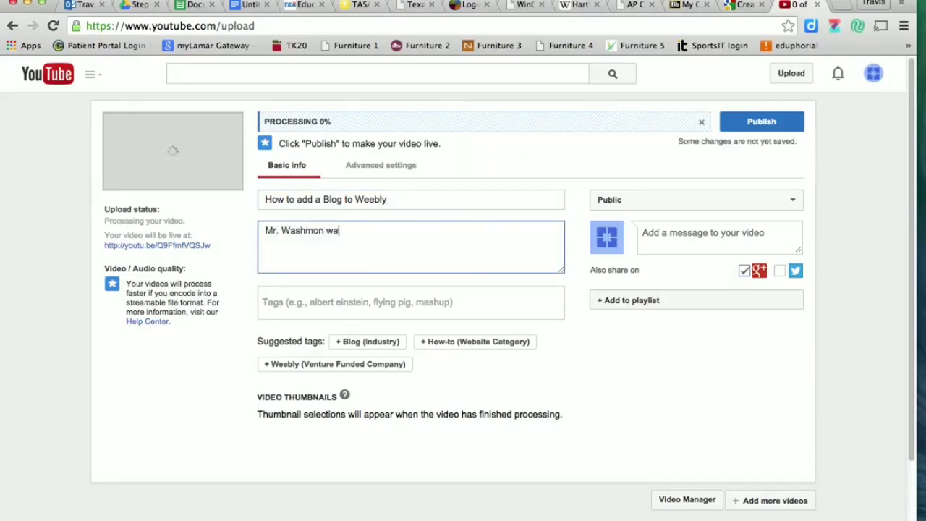
{"action": "type", "text": "lks his students"}
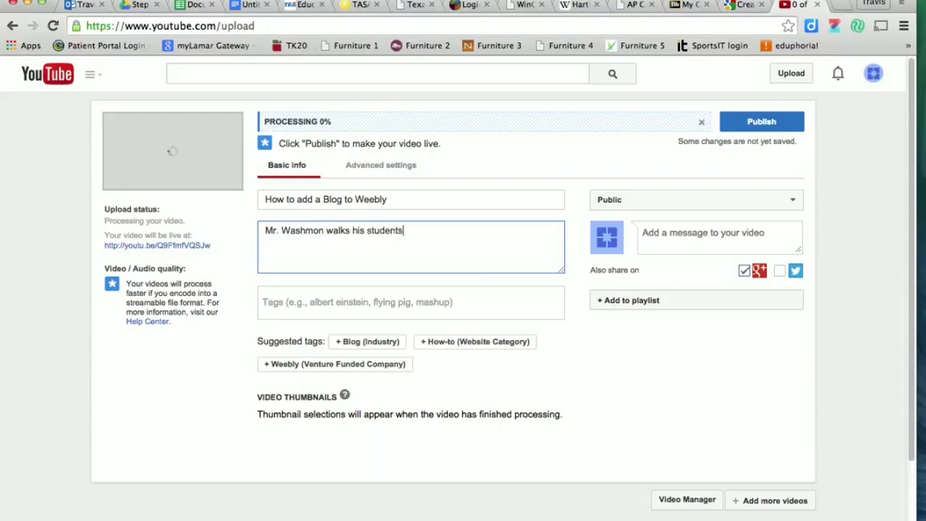
{"action": "type", "text": " through the blog ma"}
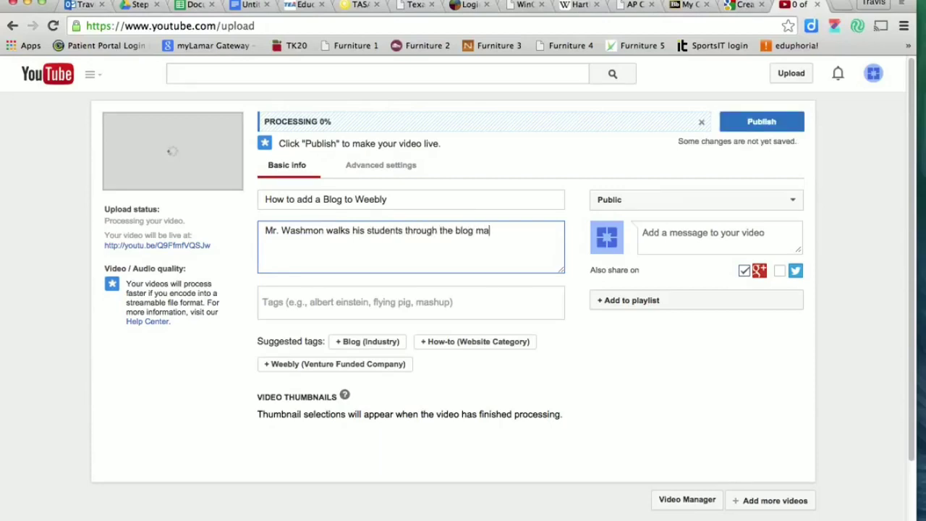
{"action": "type", "text": "king process for"}
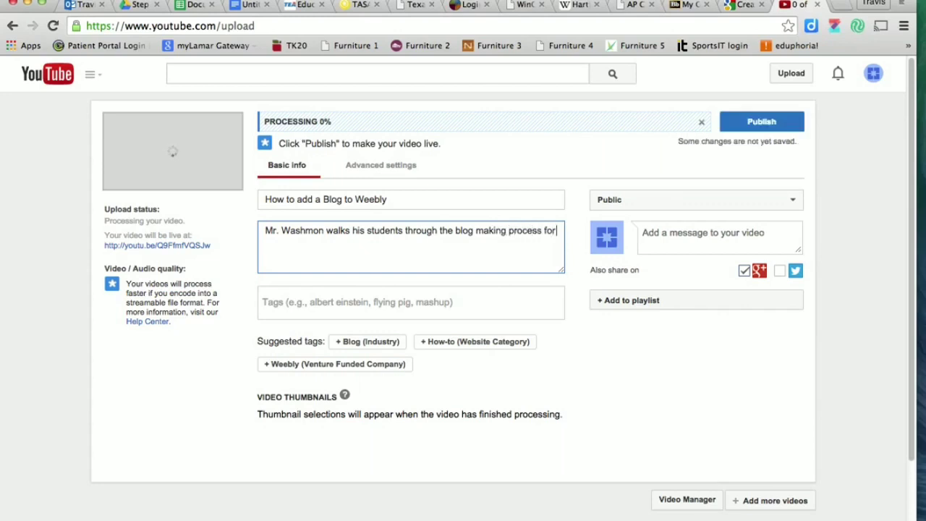
{"action": "type", "text": " Weebly.com/."}
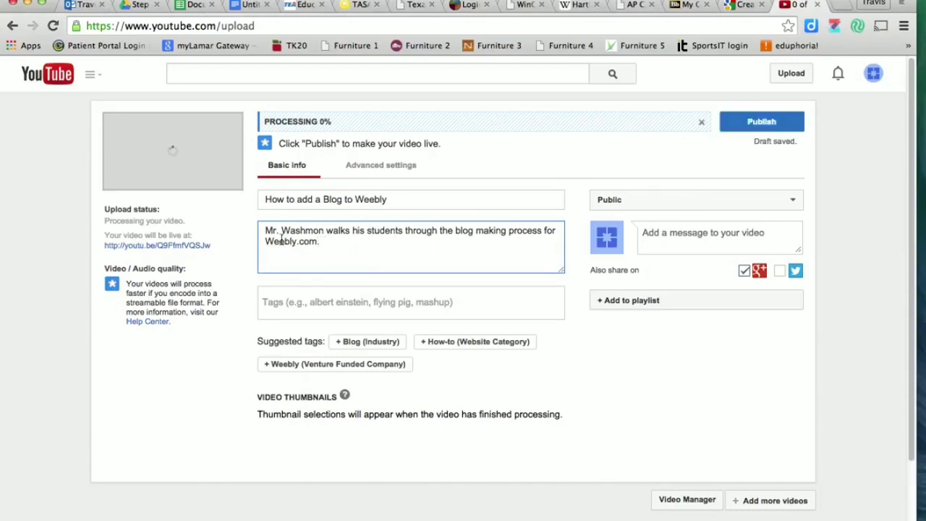
Add the tags blogs, weebly and the suggested Coppell High School (School) to the video.
{"action": "left_click", "coordinate": [325, 303]}
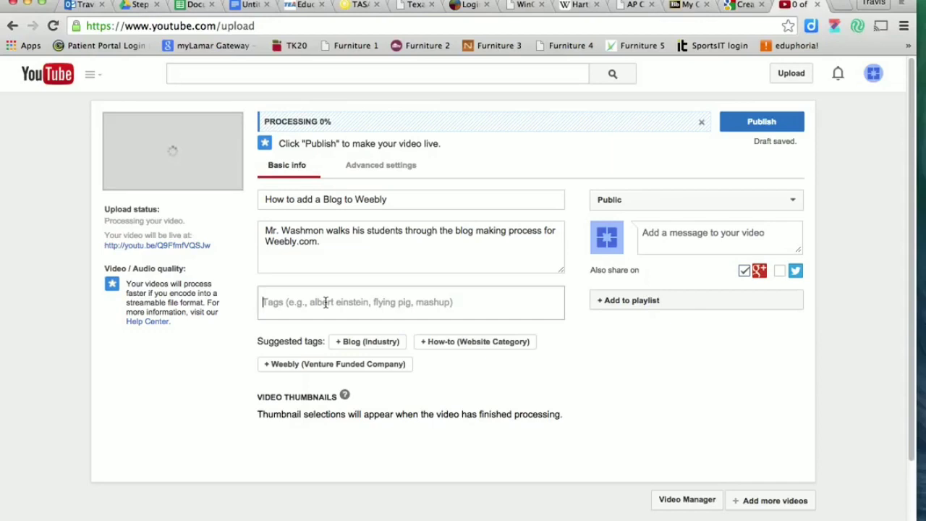
{"action": "type", "text": "blo"}
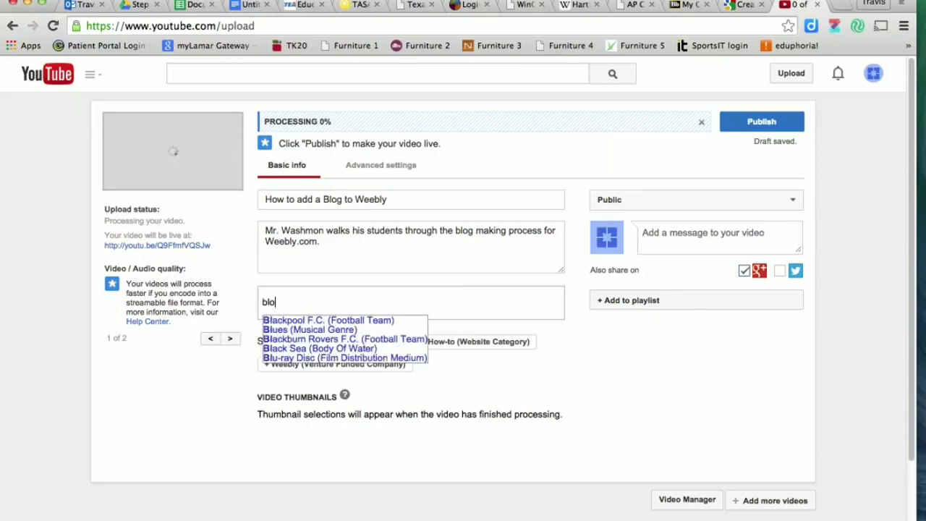
{"action": "type", "text": "gs,weeb"}
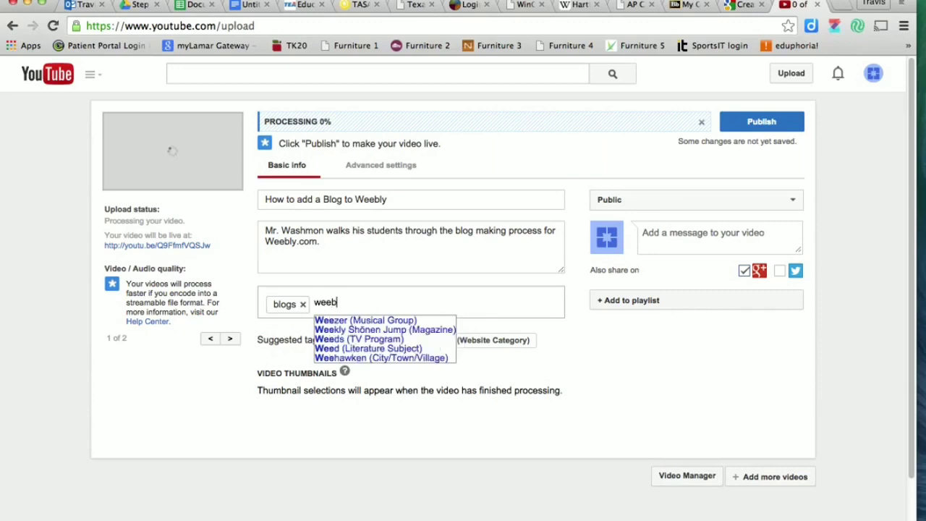
{"action": "type", "text": "ly,coppel"}
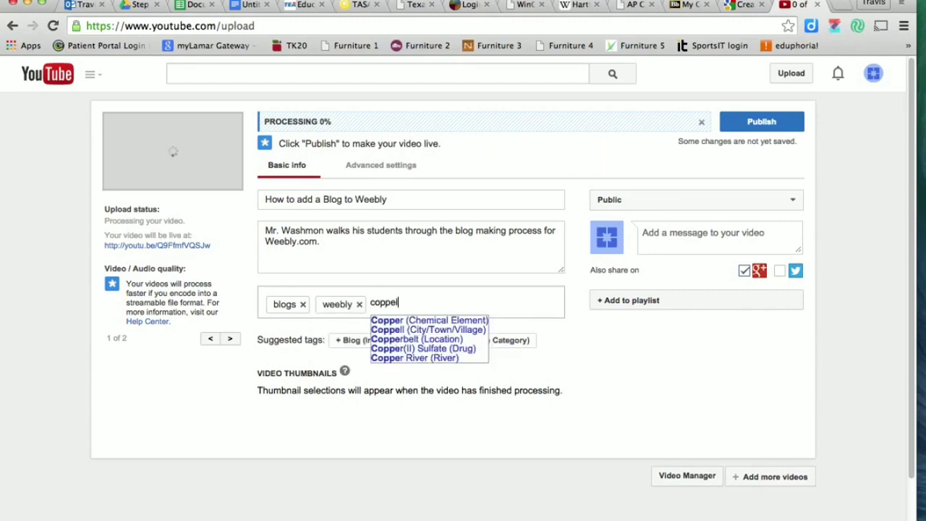
{"action": "type", "text": "l high"}
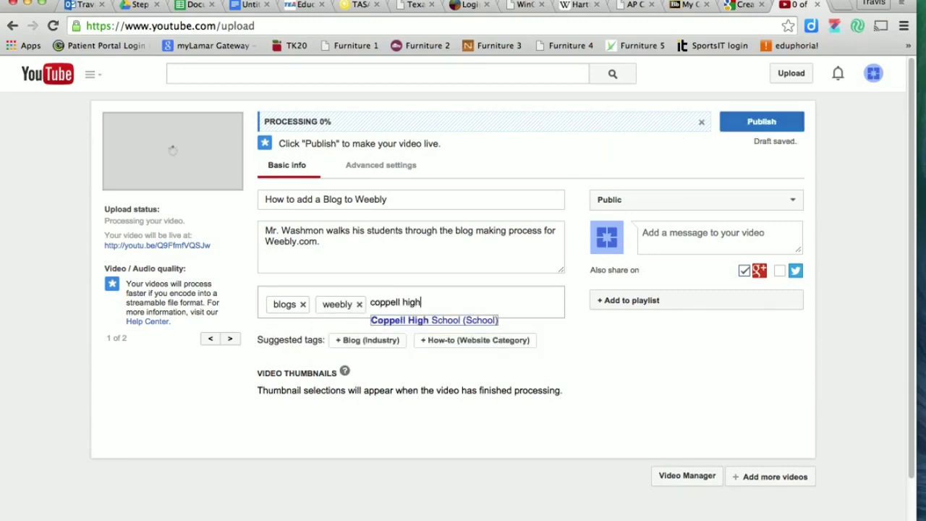
{"action": "key", "text": "Return"}
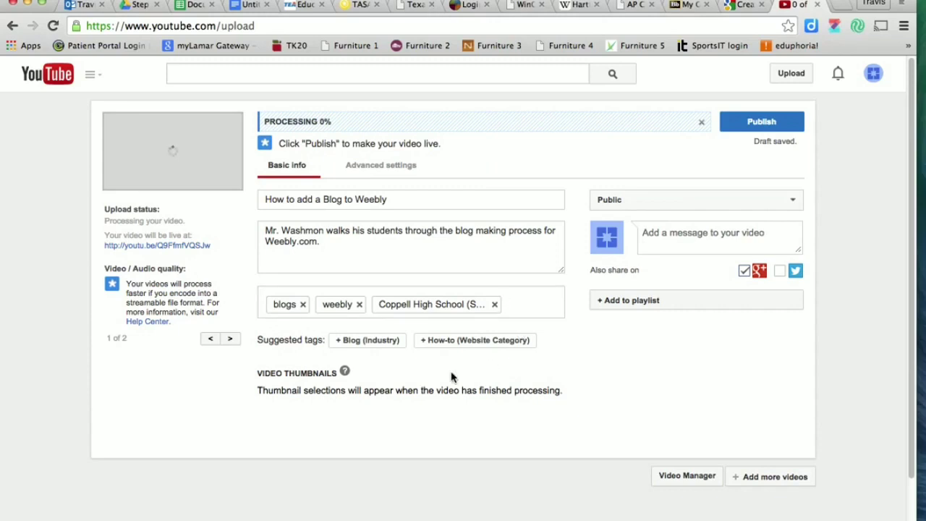
{"action": "left_click", "coordinate": [486, 315]}
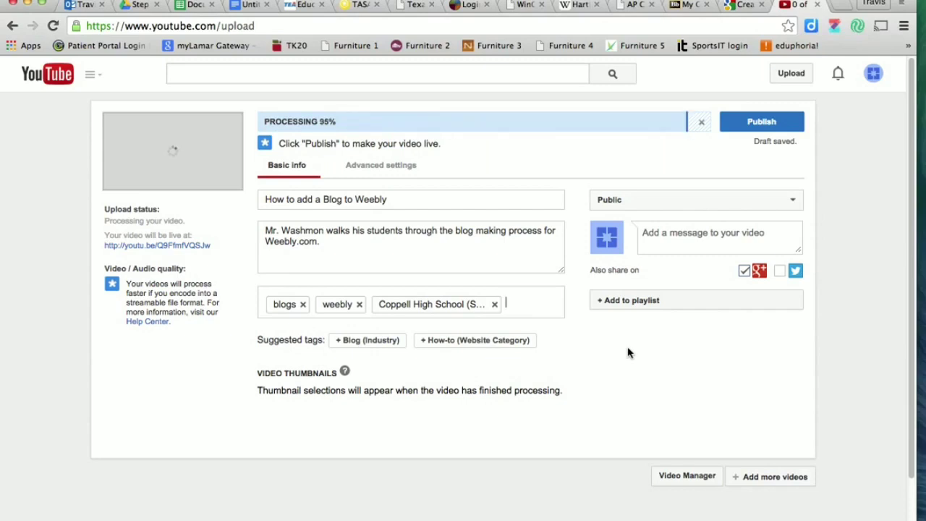
Change the video's license and rights ownership to Creative Commons - Attribution in the advanced settings.
{"action": "left_click", "coordinate": [369, 168]}
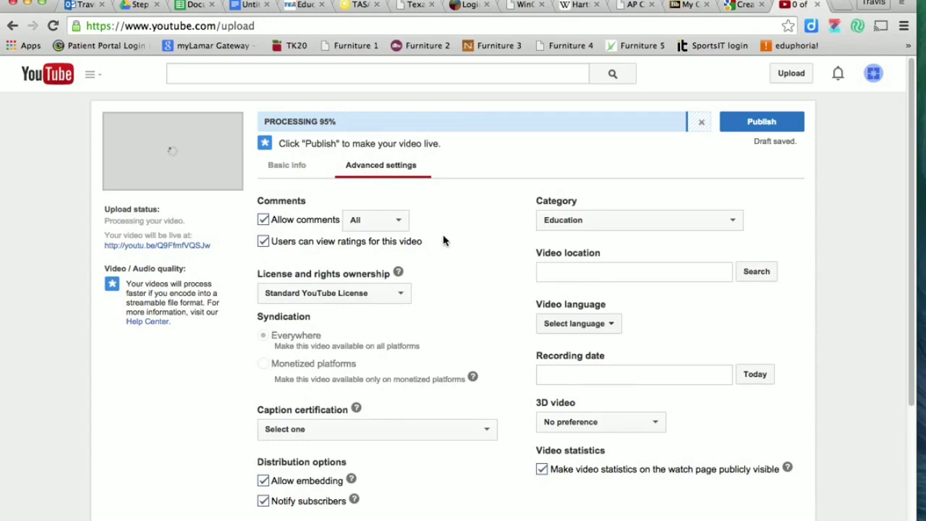
{"action": "scroll", "coordinate": [443, 240], "scroll_direction": "down", "scroll_amount": 1}
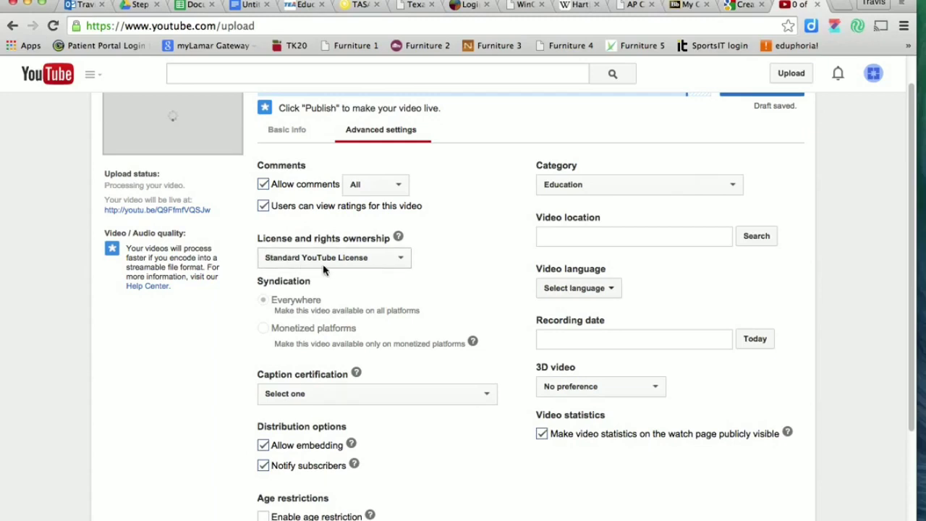
{"action": "left_click", "coordinate": [401, 259]}
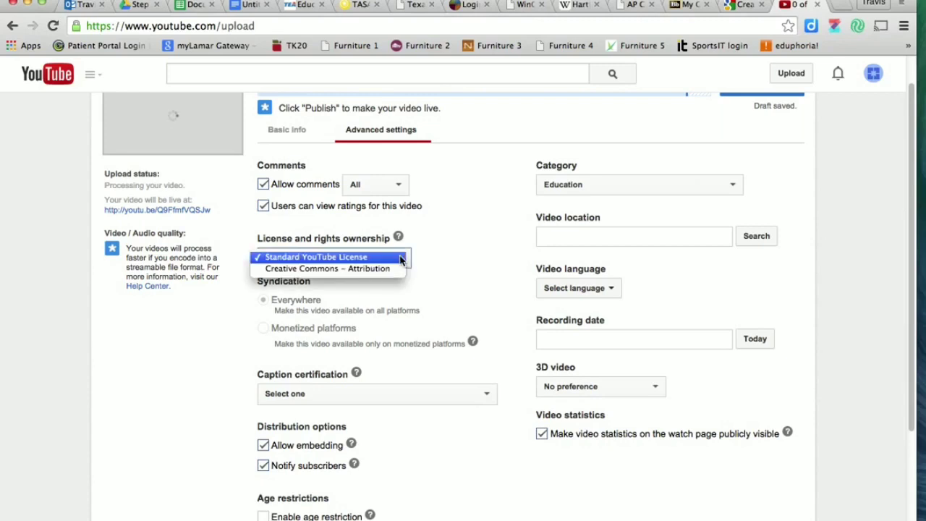
{"action": "left_click", "coordinate": [333, 274]}
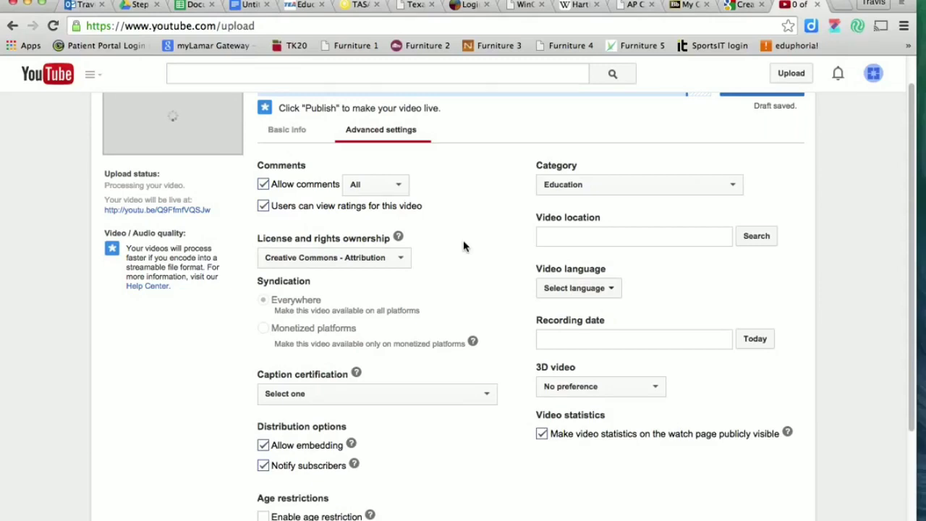
Examine the remaining advanced settings, including caption certification, distribution options and age restrictions.
{"action": "scroll", "coordinate": [463, 246], "scroll_direction": "down", "scroll_amount": 2}
{"action": "scroll", "coordinate": [464, 247], "scroll_direction": "up", "scroll_amount": 3}
{"action": "scroll", "coordinate": [463, 246], "scroll_direction": "down", "scroll_amount": 1}
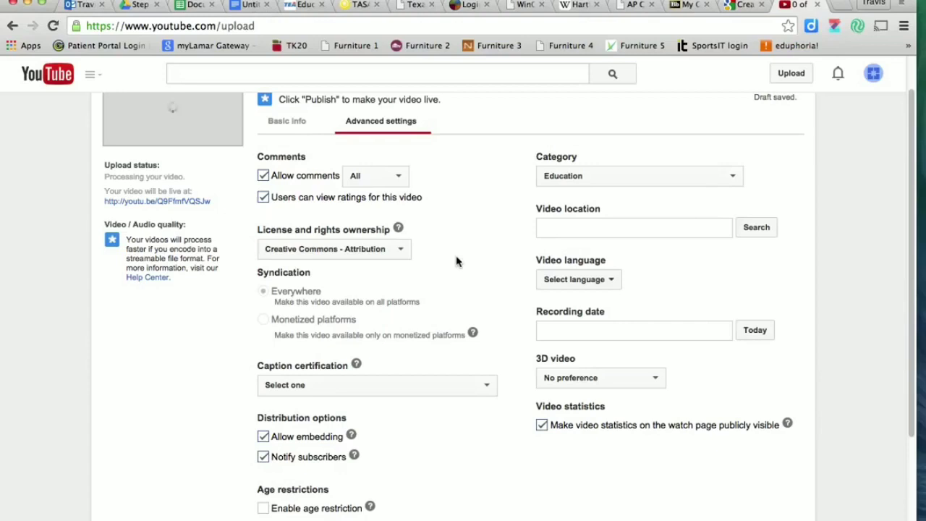
{"action": "scroll", "coordinate": [455, 261], "scroll_direction": "down", "scroll_amount": 3}
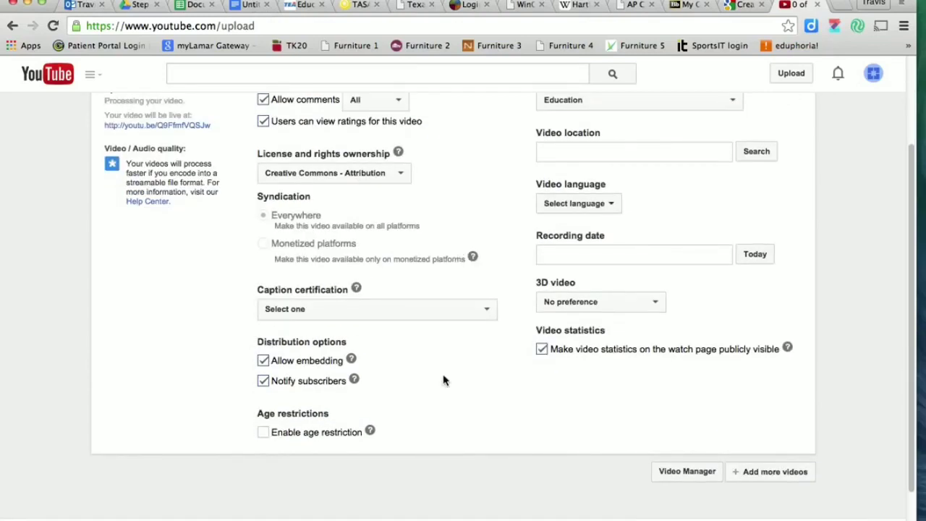
{"action": "scroll", "coordinate": [444, 381], "scroll_direction": "up", "scroll_amount": 1}
{"action": "scroll", "coordinate": [444, 381], "scroll_direction": "up", "scroll_amount": 1}
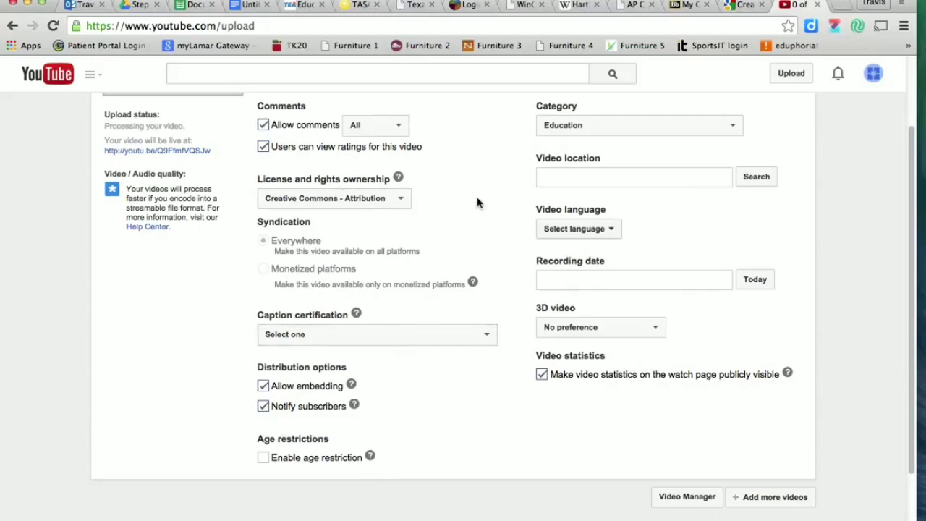
{"action": "scroll", "coordinate": [477, 202], "scroll_direction": "up", "scroll_amount": 1}
{"action": "scroll", "coordinate": [477, 203], "scroll_direction": "up", "scroll_amount": 3}
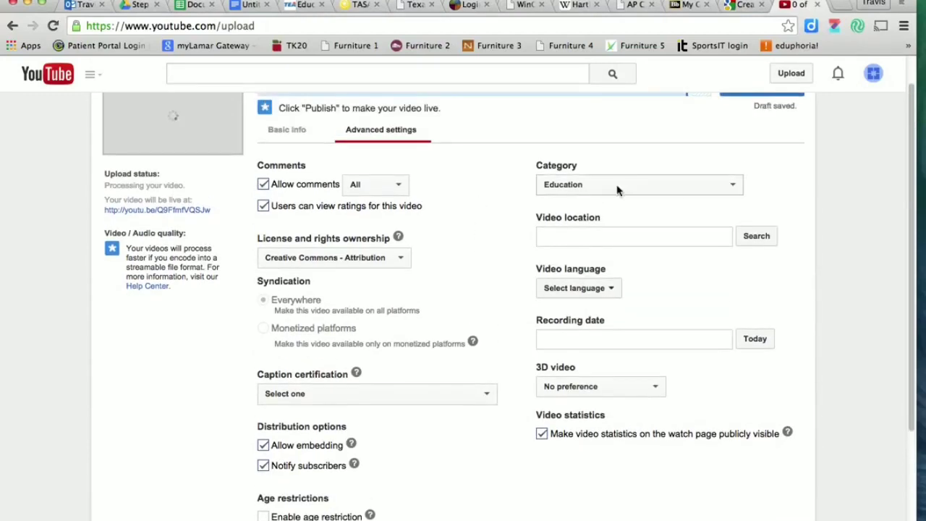
Choose Education as the video's category and set the recording date to today, April 20, 2015.
{"action": "left_click", "coordinate": [627, 194]}
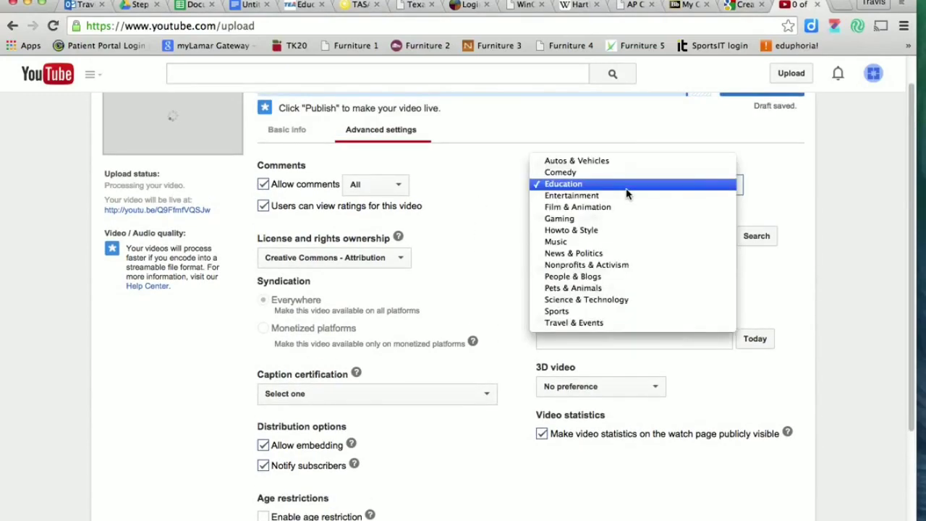
{"action": "left_click", "coordinate": [567, 183]}
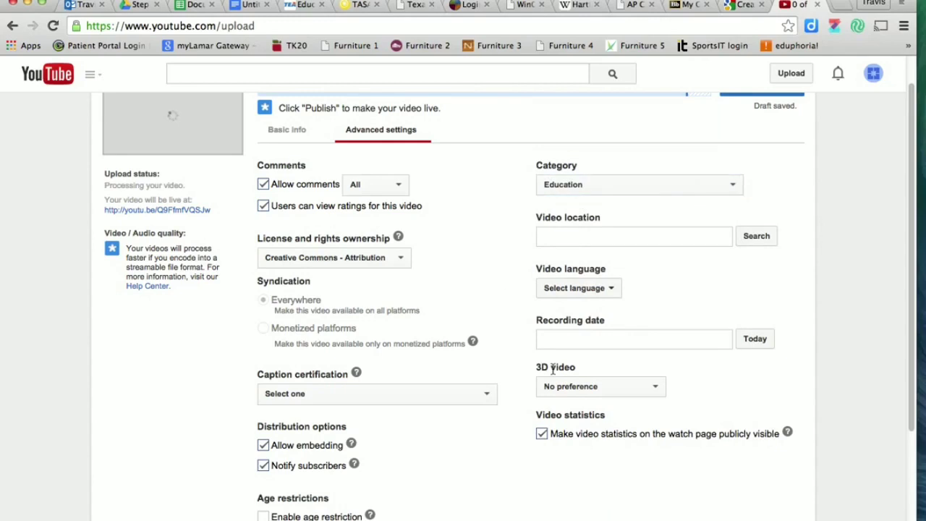
{"action": "left_click", "coordinate": [588, 337]}
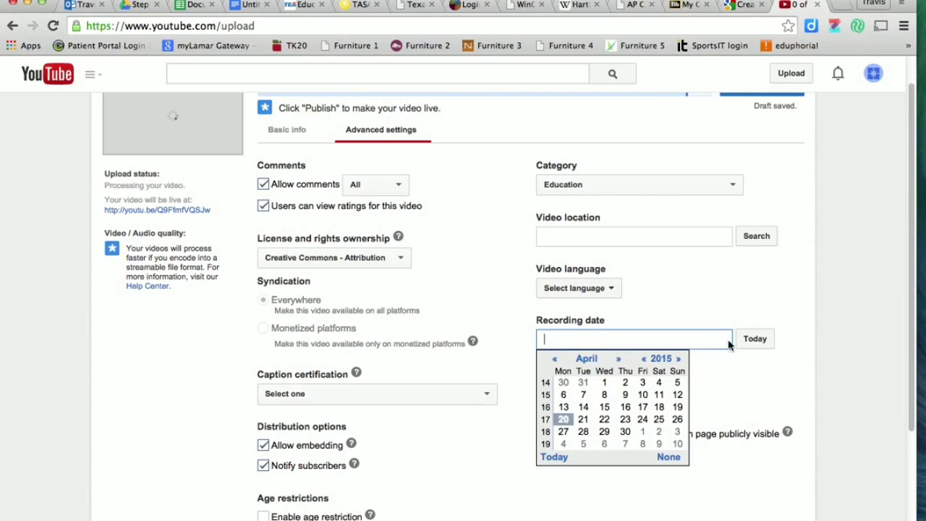
{"action": "left_click", "coordinate": [756, 340]}
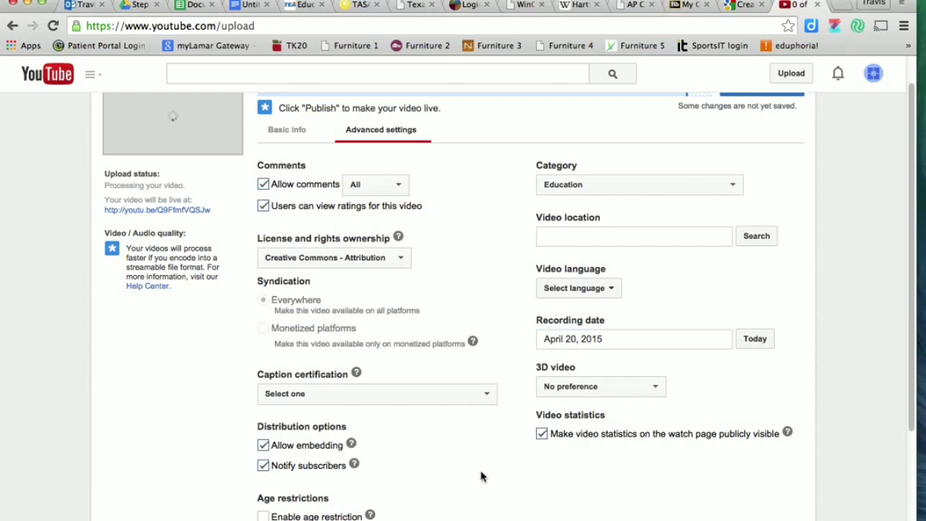
{"action": "scroll", "coordinate": [506, 418], "scroll_direction": "down", "scroll_amount": 5}
{"action": "scroll", "coordinate": [506, 418], "scroll_direction": "up", "scroll_amount": 5}
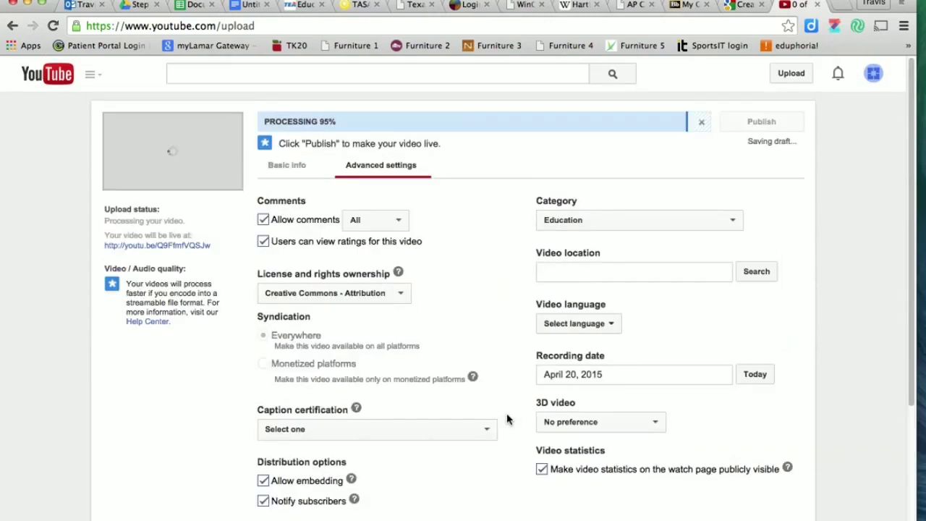